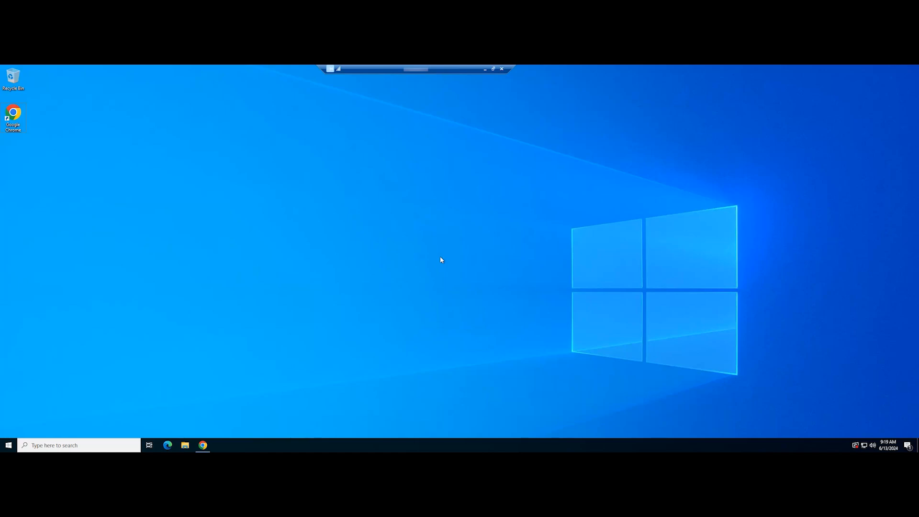
Step: Open the Programs and Features list by running appwiz.cpl
{"action": "key", "text": "super+r"}
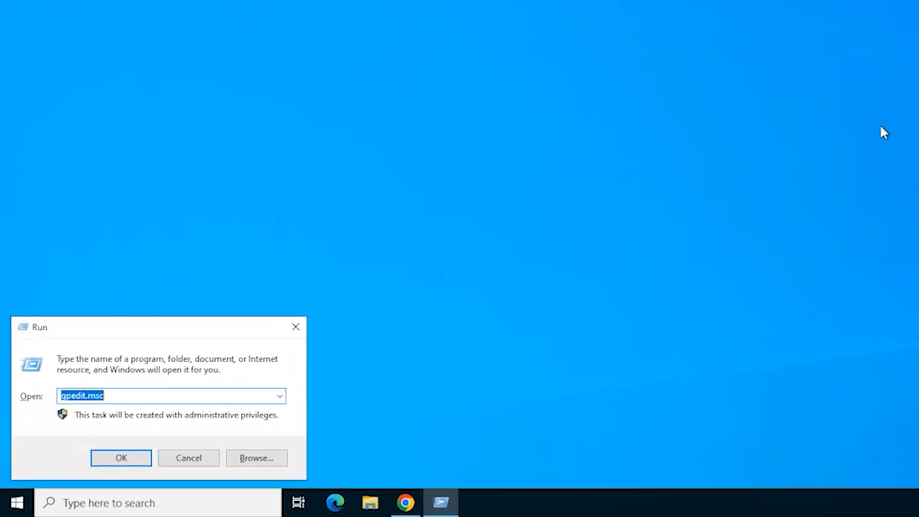
{"action": "type", "text": "appwiz.cpl"}
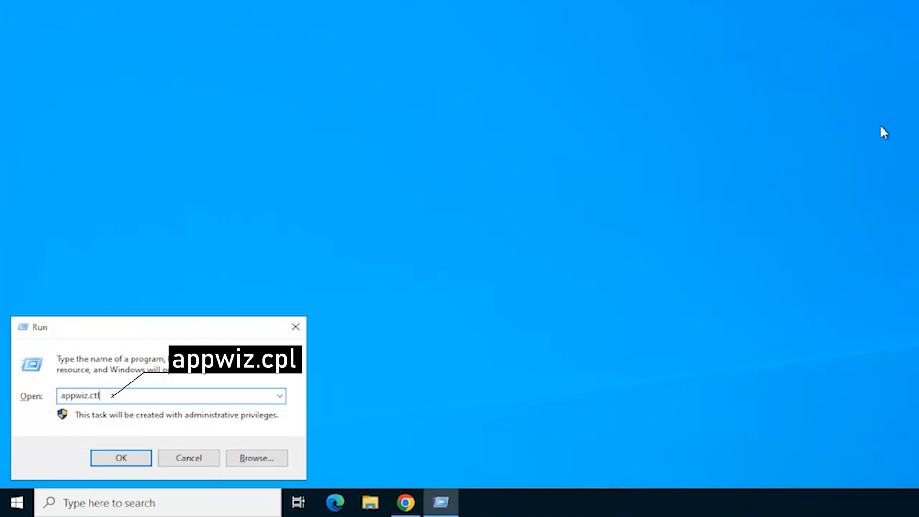
{"action": "key", "text": "Return"}
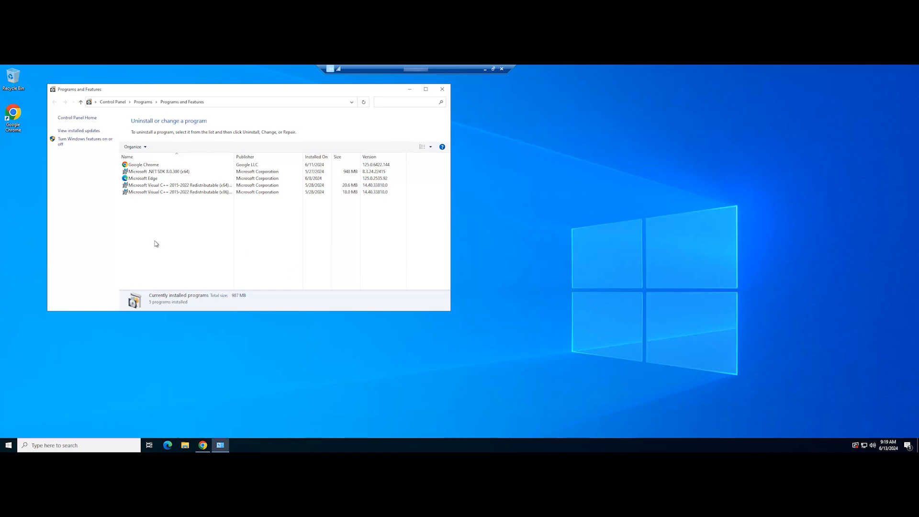
Step: Uninstall the Microsoft Visual C++ 2015-2022 Redistributable (x64) and close its setup window
{"action": "left_click", "coordinate": [172, 186]}
{"action": "right_click", "coordinate": [173, 186]}
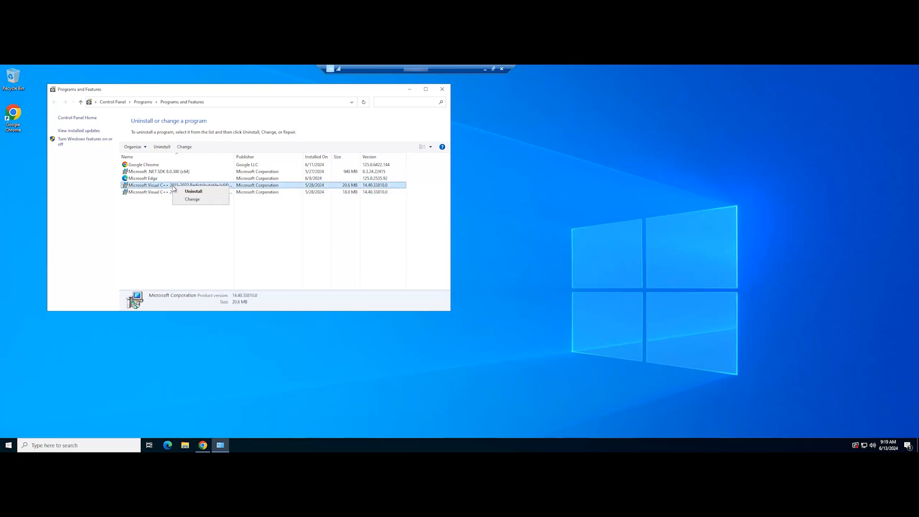
{"action": "left_click", "coordinate": [190, 191]}
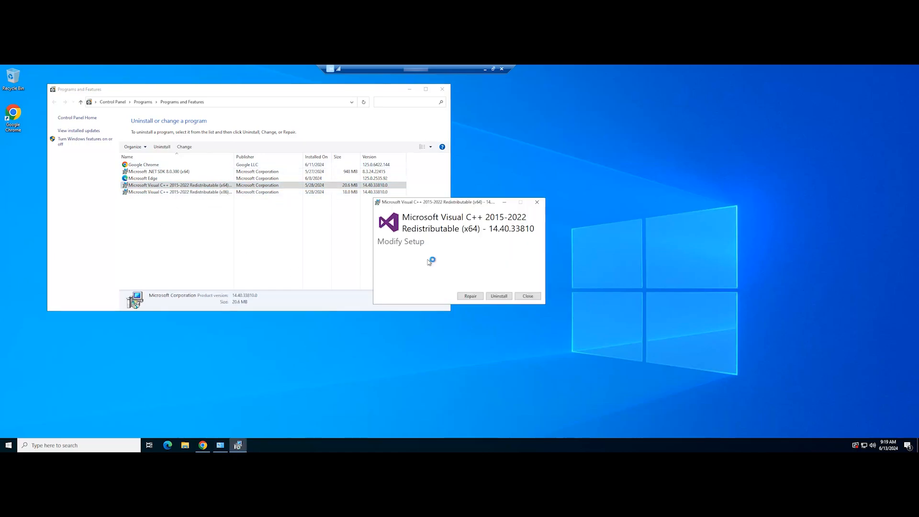
{"action": "left_click", "coordinate": [498, 296]}
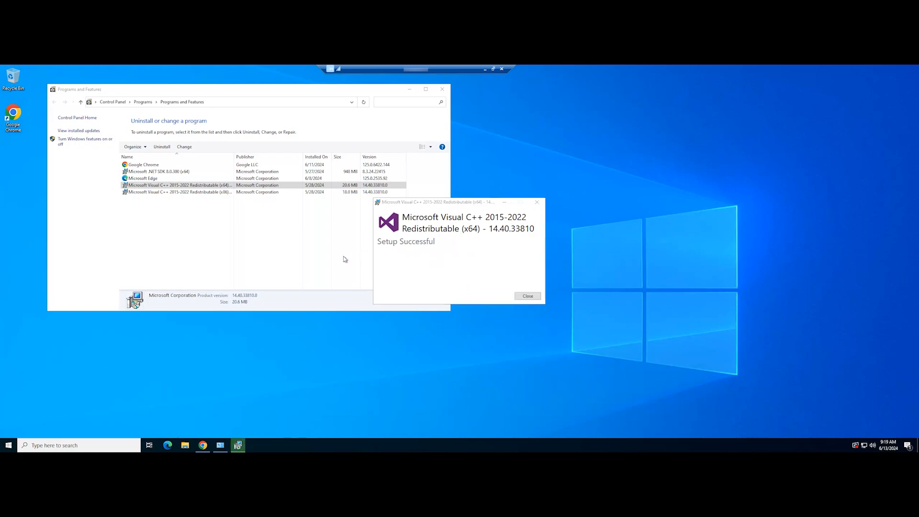
{"action": "left_click", "coordinate": [527, 296]}
Step: Uninstall the Microsoft Visual C++ 2015-2022 Redistributable (x86), and close its setup window and the installed programs list
{"action": "right_click", "coordinate": [152, 186]}
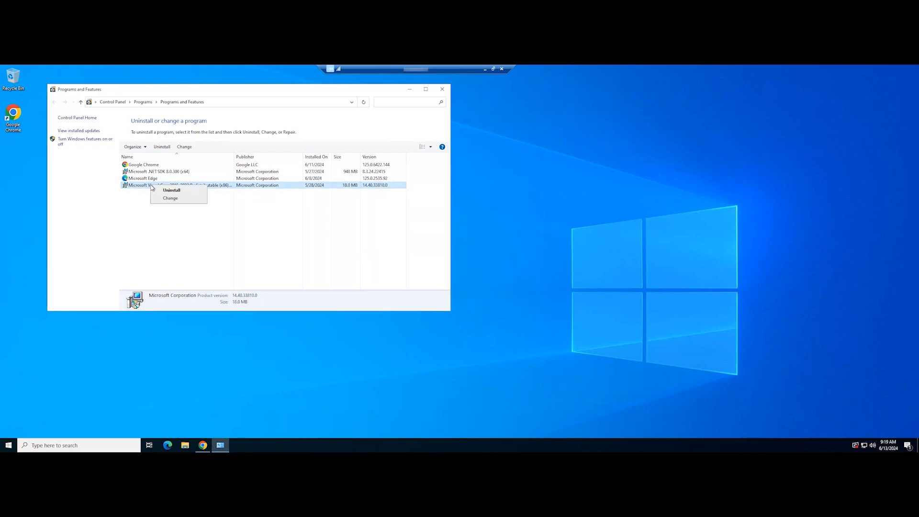
{"action": "left_click", "coordinate": [173, 191]}
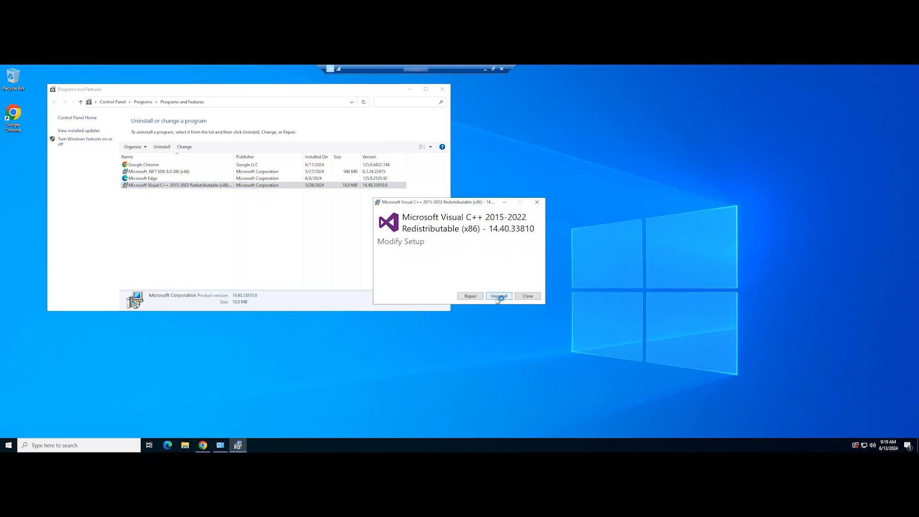
{"action": "left_click", "coordinate": [497, 296]}
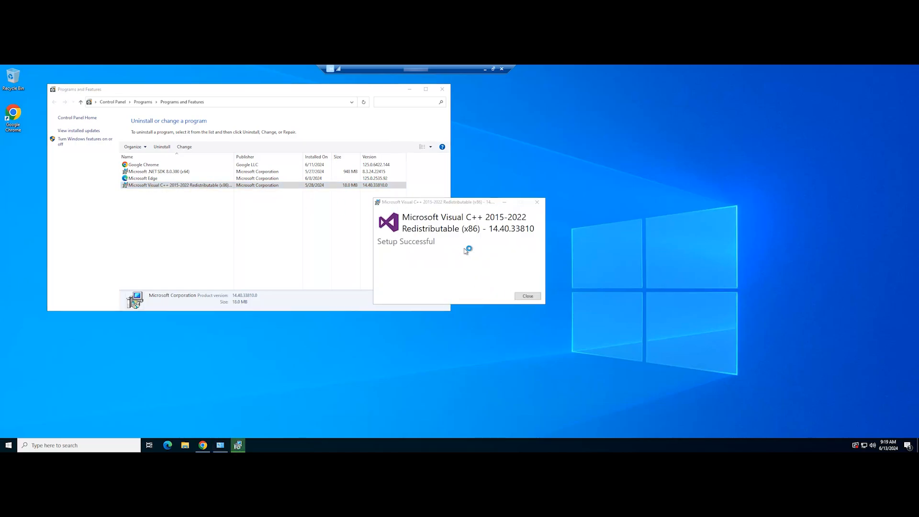
{"action": "left_click", "coordinate": [527, 296]}
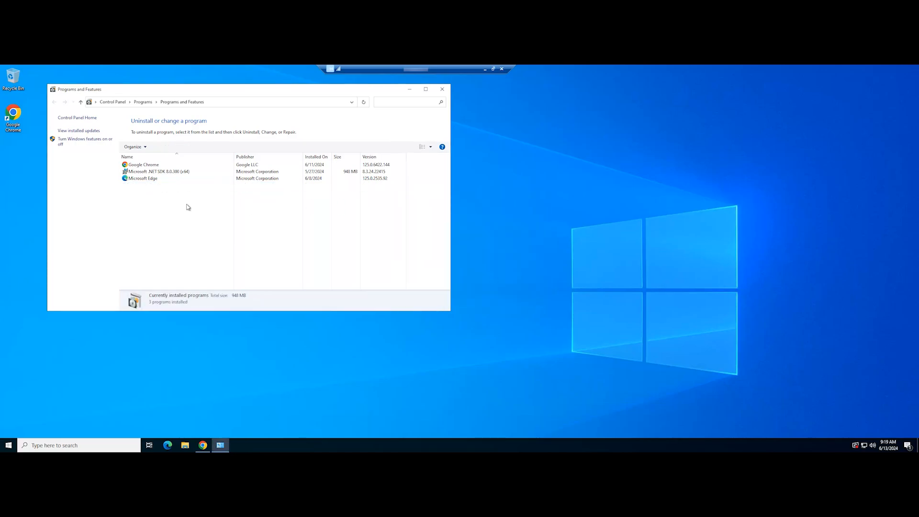
{"action": "left_click", "coordinate": [443, 89]}
Step: Search Windows for "command prompt" and open Command Prompt
{"action": "left_click", "coordinate": [81, 443]}
{"action": "type", "text": "command prompt"}
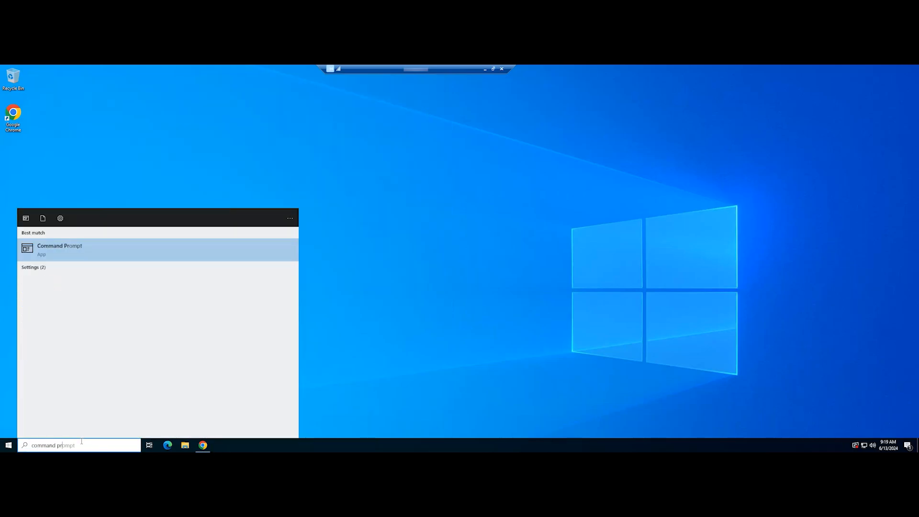
{"action": "left_click", "coordinate": [91, 248]}
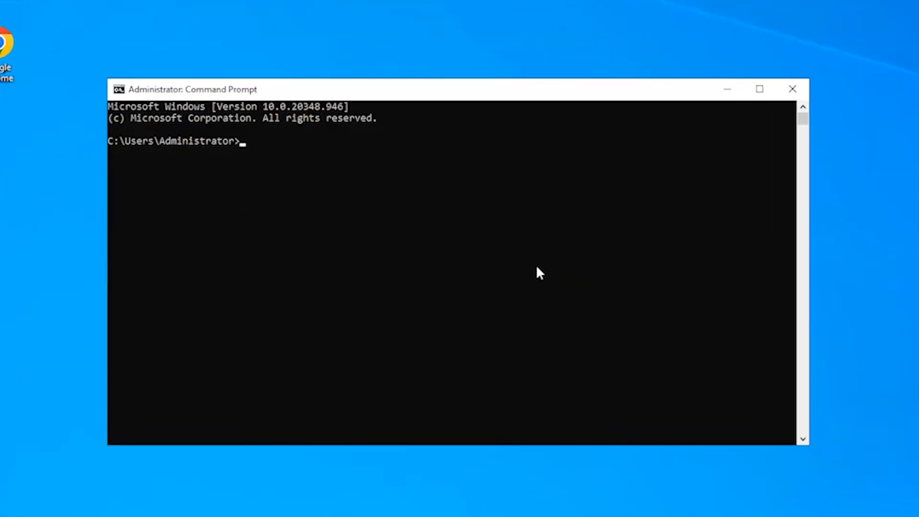
Step: Run Dism.exe /online /Cleanup-Image /StartComponentCleanup, wait for it to complete, and close Command Prompt
{"action": "type", "text": "Dism.exe /online /Cleanup-Image /StartComponentCleanup"}
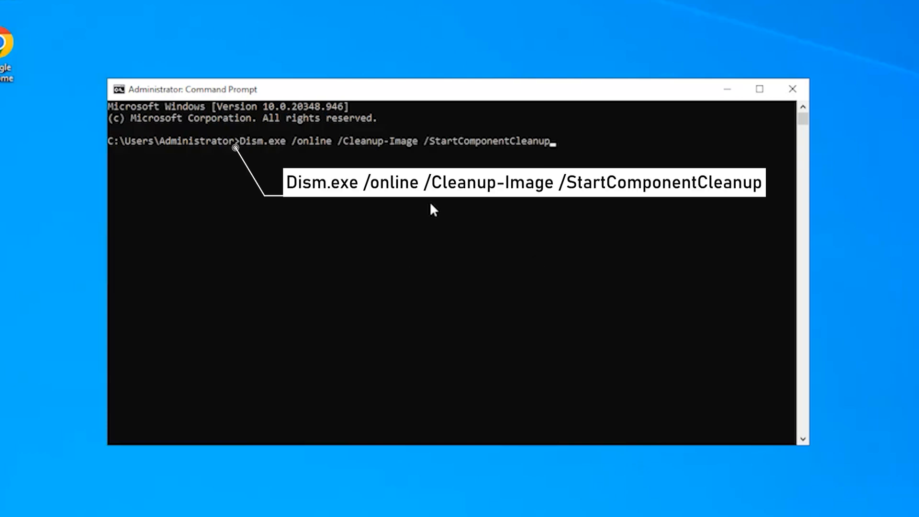
{"action": "key", "text": "Return"}
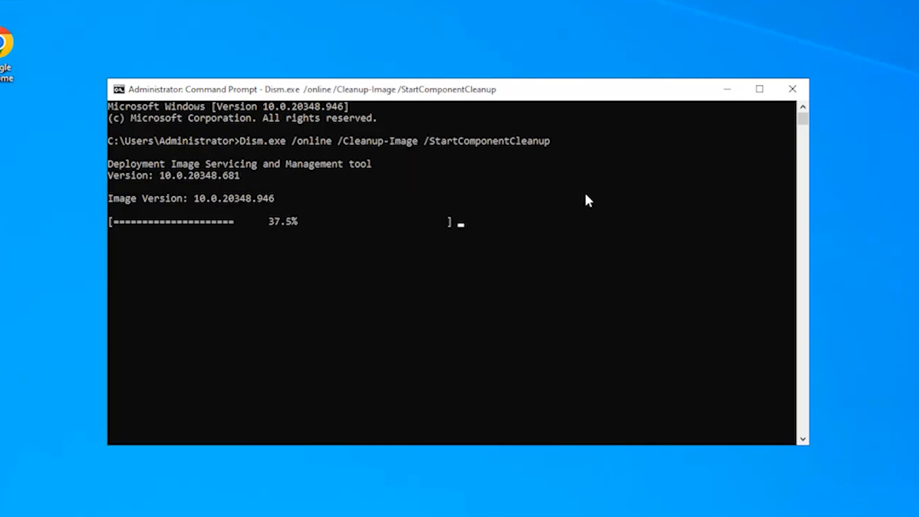
{"action": "left_click", "coordinate": [568, 324]}
{"action": "left_click", "coordinate": [633, 256]}
{"action": "key", "text": "Return"}
{"action": "left_click", "coordinate": [702, 302]}
{"action": "key", "text": "Return"}
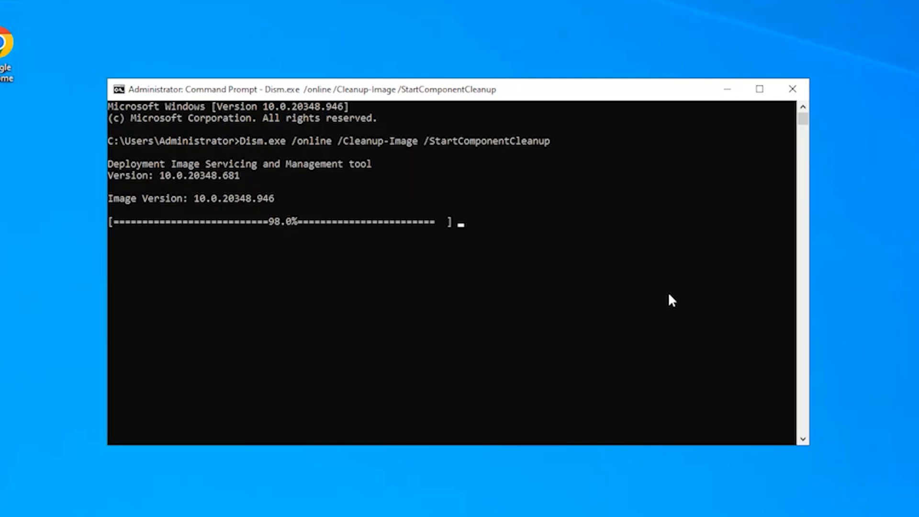
{"action": "key", "text": "Return"}
{"action": "left_click", "coordinate": [213, 265]}
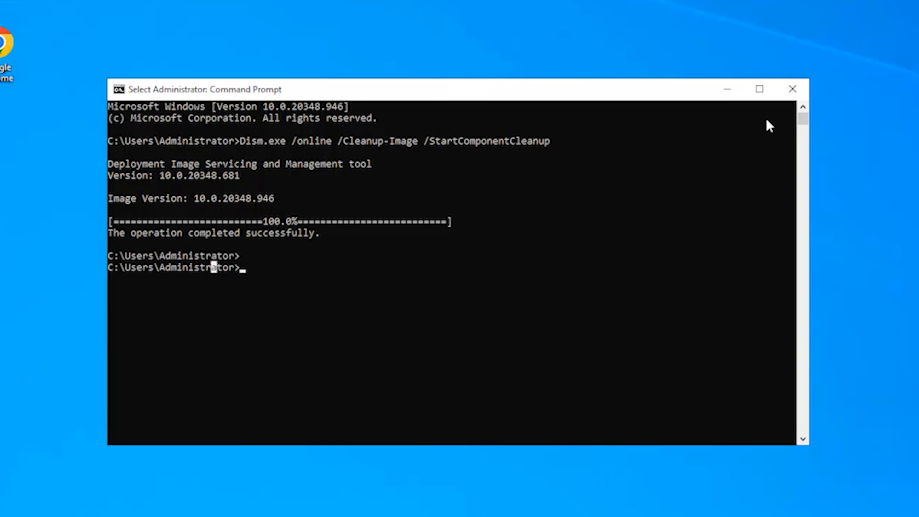
{"action": "left_click", "coordinate": [784, 93]}
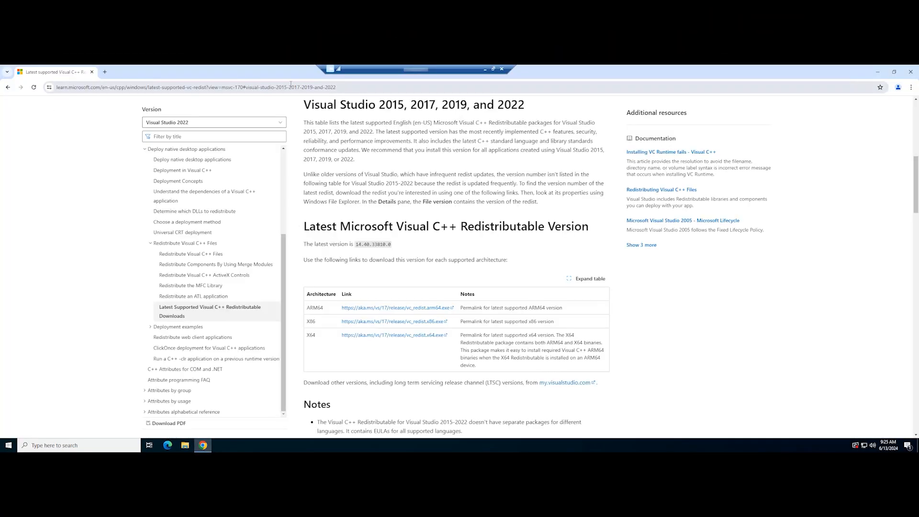
Step: Install the latest Visual C++ 2015-2022 Redistributable (x64) from Microsoft's download page and close its setup window
{"action": "scroll", "coordinate": [441, 222], "scroll_direction": "down", "scroll_amount": 3}
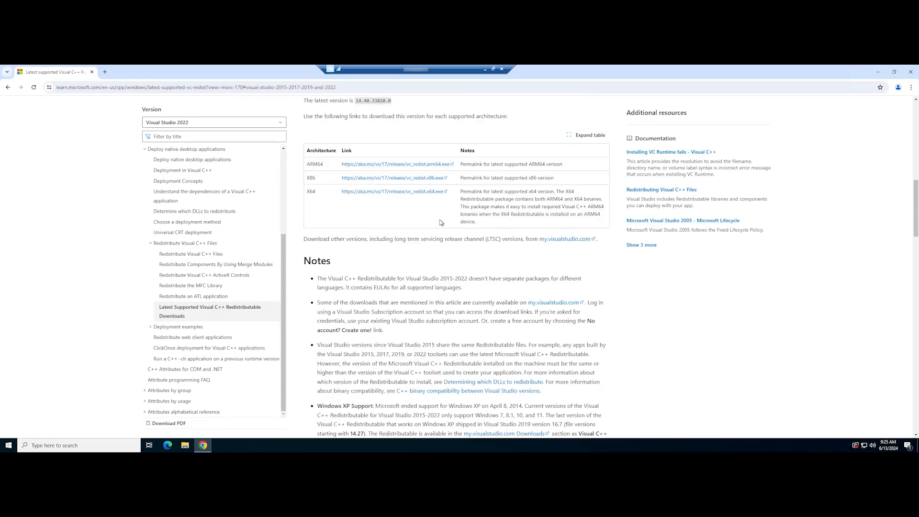
{"action": "scroll", "coordinate": [441, 221], "scroll_direction": "up", "scroll_amount": 1}
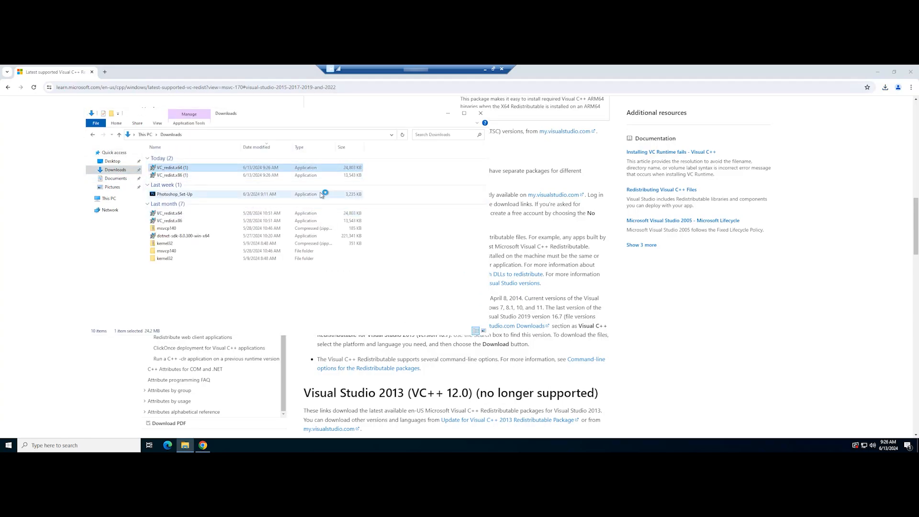
{"action": "left_click", "coordinate": [499, 296]}
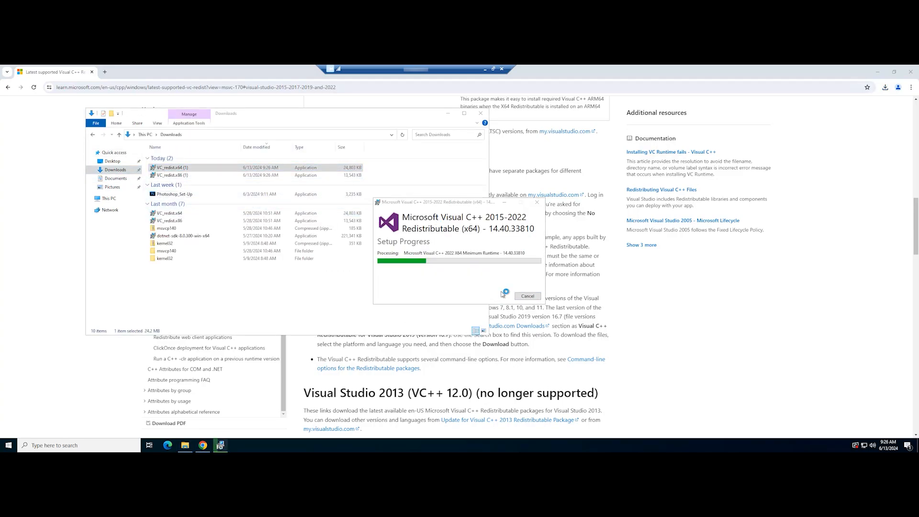
{"action": "left_click", "coordinate": [527, 296]}
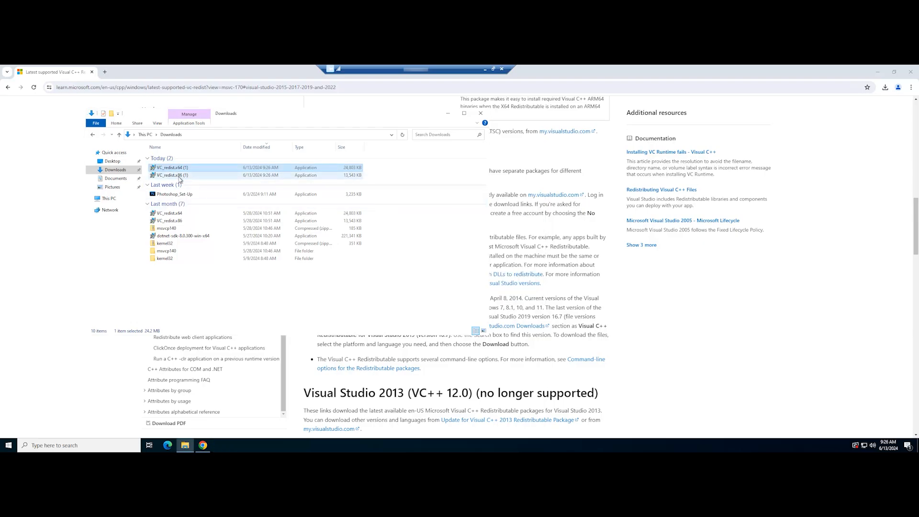
Step: Install the Visual C++ 2015-2022 Redistributable (x86) from the downloaded VC_redist.x86 (1) file and close its setup window
{"action": "double_click", "coordinate": [180, 176]}
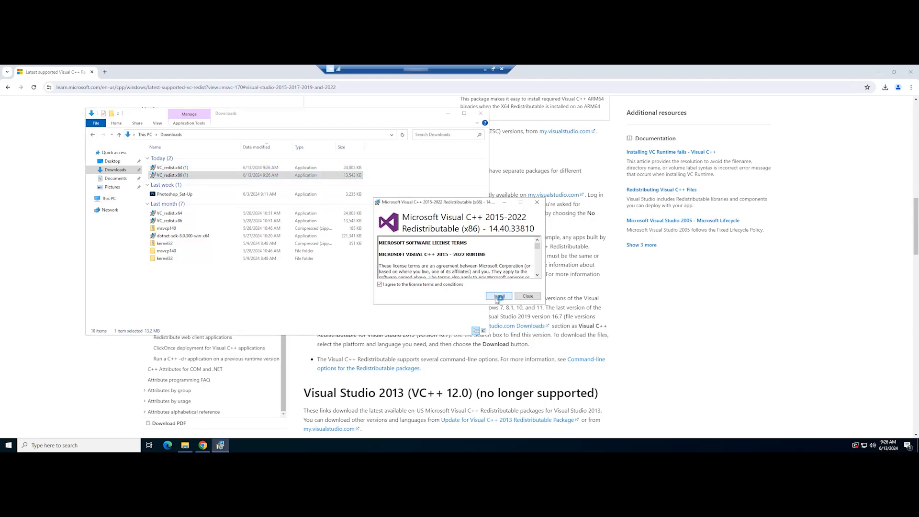
{"action": "left_click", "coordinate": [498, 297]}
{"action": "left_click", "coordinate": [529, 296]}
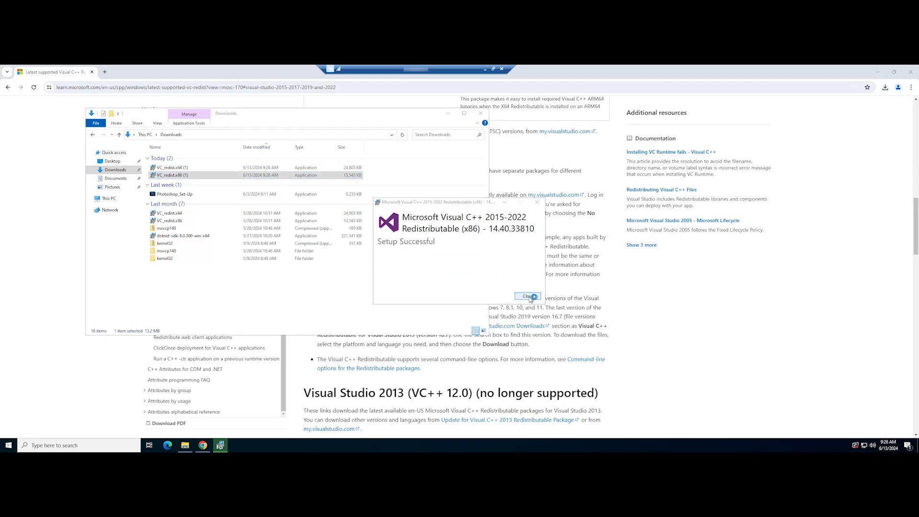
{"action": "left_click", "coordinate": [529, 298]}
Step: Download vcredist_x64.exe for Visual Studio 2013 (VC++ 12.0) from the Microsoft redistributables page
{"action": "scroll", "coordinate": [472, 241], "scroll_direction": "up", "scroll_amount": 5}
{"action": "scroll", "coordinate": [472, 241], "scroll_direction": "down", "scroll_amount": 9}
{"action": "left_click", "coordinate": [583, 347]}
{"action": "scroll", "coordinate": [365, 414], "scroll_direction": "down", "scroll_amount": 1}
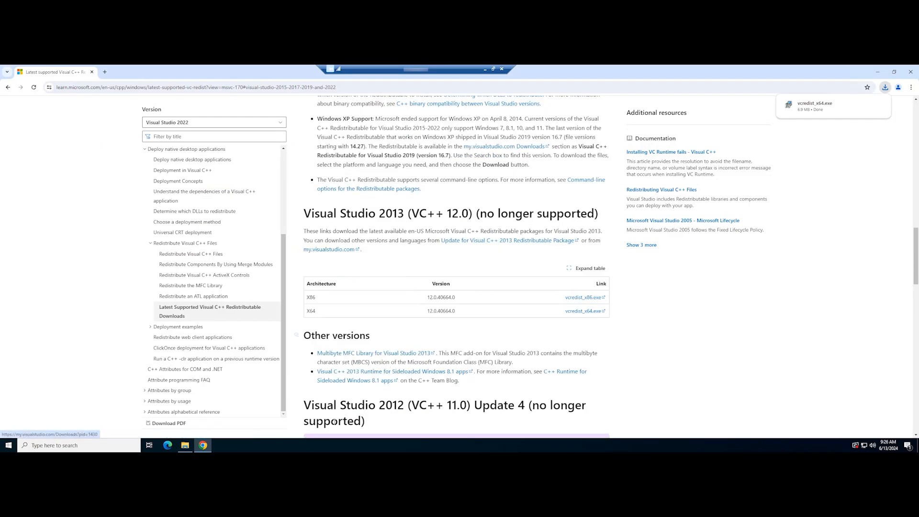
Step: Install the Visual C++ 2013 Redistributable (x64) from the downloaded vcredist_x64 file, accepting the license terms, and close its setup window
{"action": "left_click", "coordinate": [186, 445]}
{"action": "double_click", "coordinate": [304, 184]}
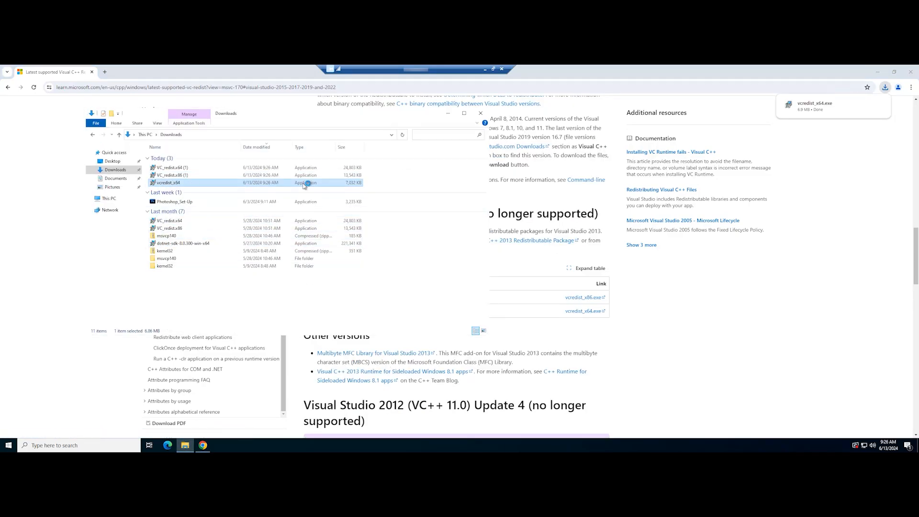
{"action": "left_click", "coordinate": [394, 286]}
{"action": "left_click", "coordinate": [497, 296]}
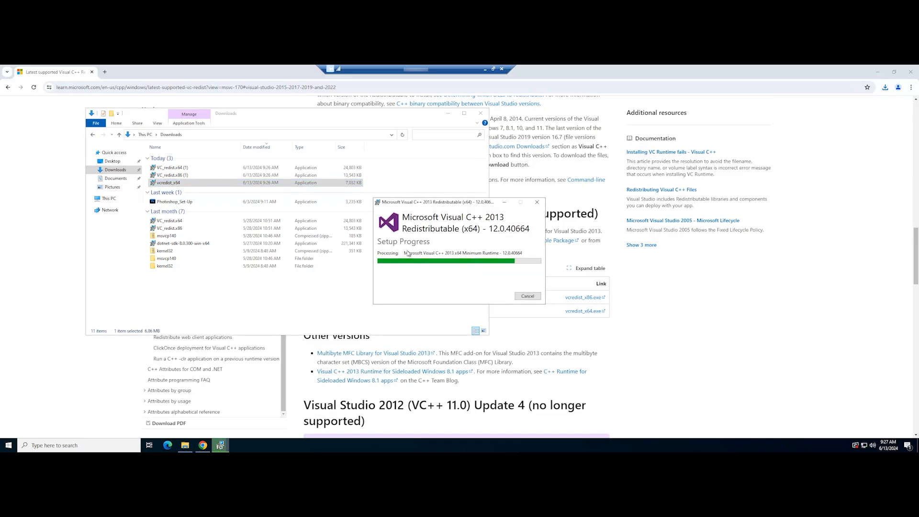
{"action": "left_click", "coordinate": [527, 297]}
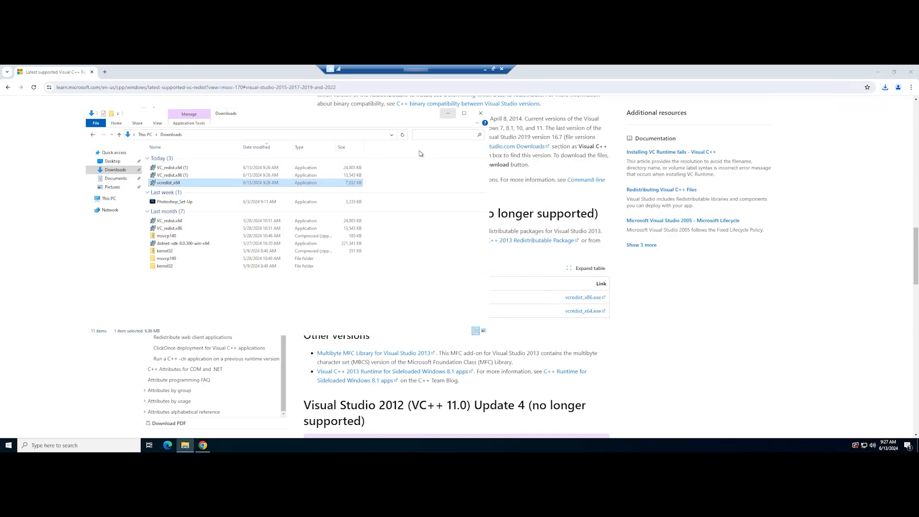
Step: Restart the server with the reason Other (Unplanned)
{"action": "left_click", "coordinate": [8, 445]}
{"action": "left_click", "coordinate": [9, 430]}
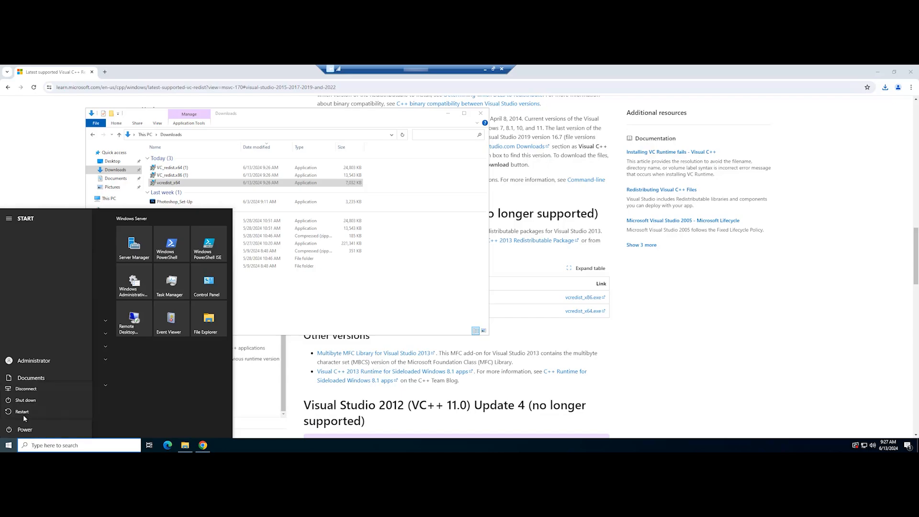
{"action": "left_click", "coordinate": [38, 409]}
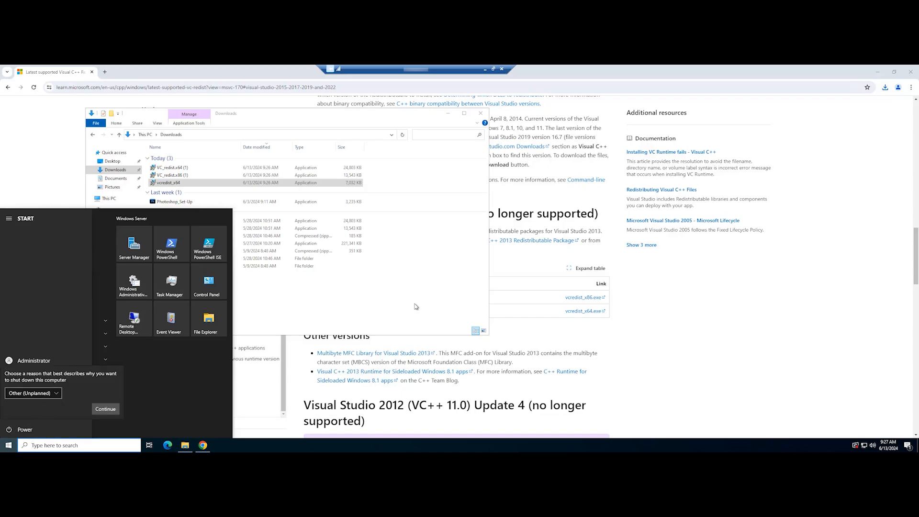
{"action": "left_click", "coordinate": [106, 409]}
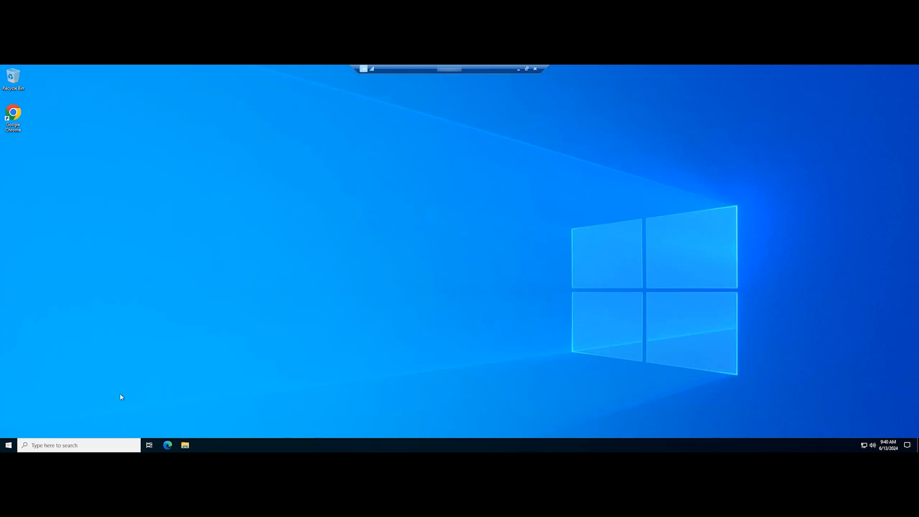
Step: Search Windows for "server manager" and open Server Manager
{"action": "left_click", "coordinate": [112, 445]}
{"action": "type", "text": "server manager"}
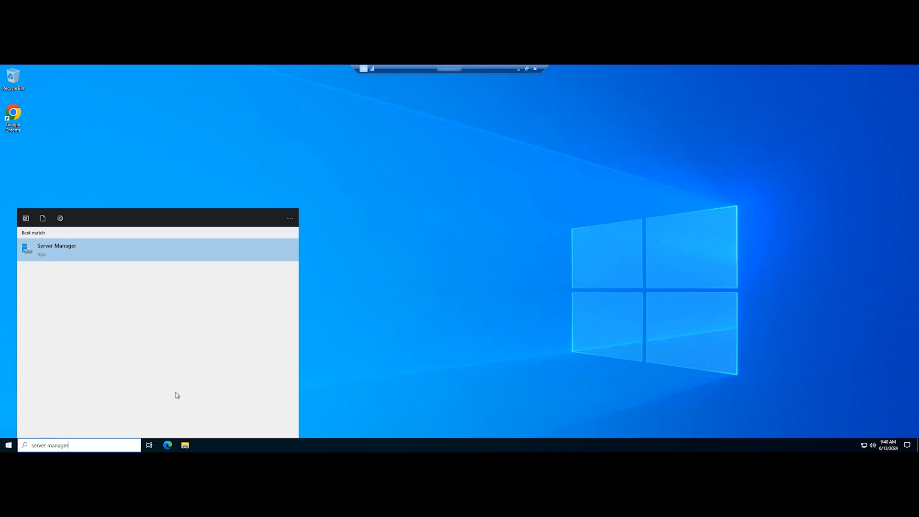
{"action": "left_click", "coordinate": [86, 252]}
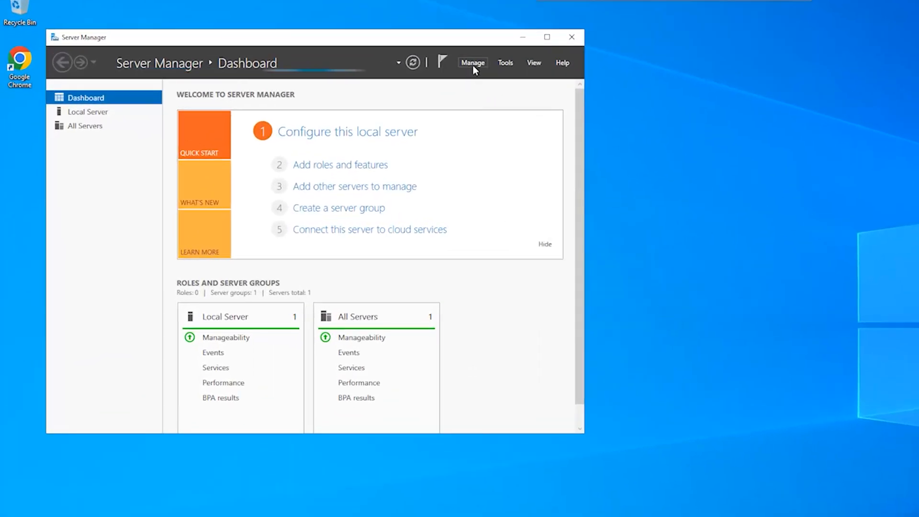
Step: Start the Add Roles and Features Wizard for the Windows Server 2022 machine in the server pool and proceed to the feature selection
{"action": "left_click", "coordinate": [317, 114]}
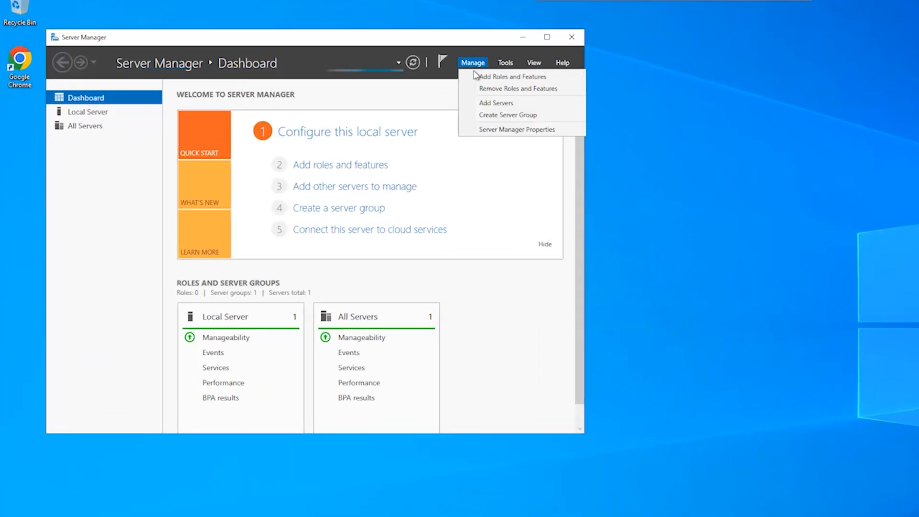
{"action": "left_click", "coordinate": [485, 77]}
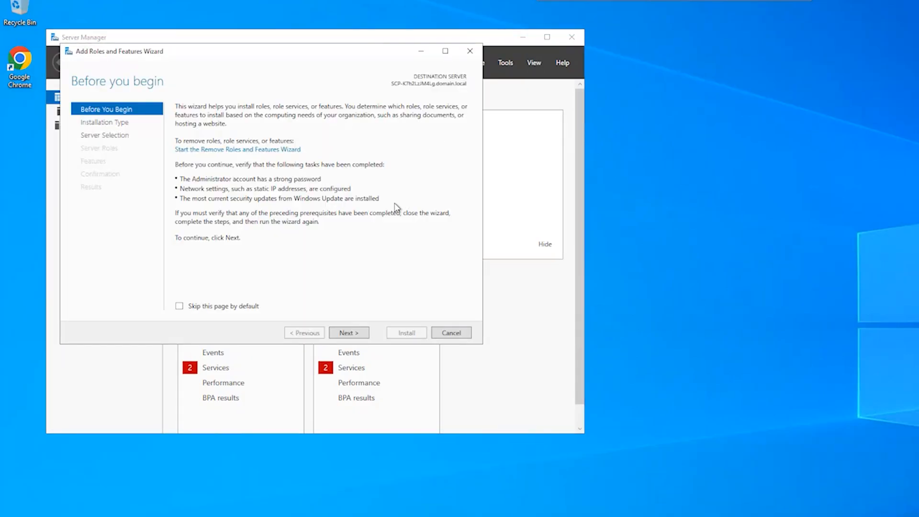
{"action": "left_click", "coordinate": [363, 333]}
{"action": "left_click", "coordinate": [365, 334]}
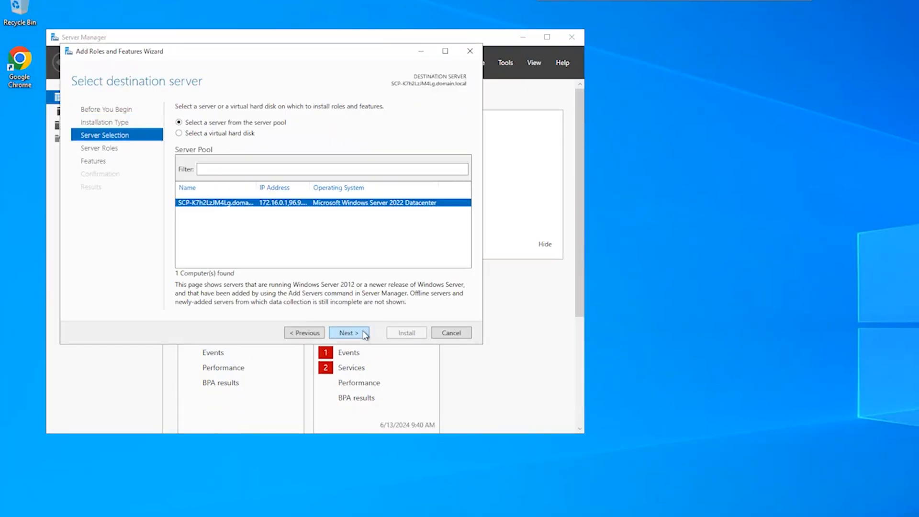
{"action": "left_click", "coordinate": [364, 333]}
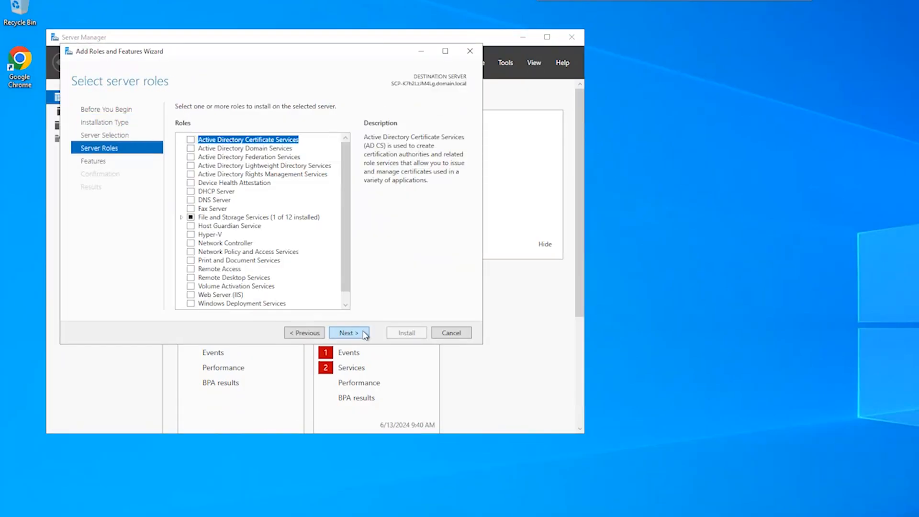
{"action": "left_click", "coordinate": [365, 334]}
Step: Select .NET Framework 3.5 Features and install them on the server
{"action": "left_click", "coordinate": [191, 139]}
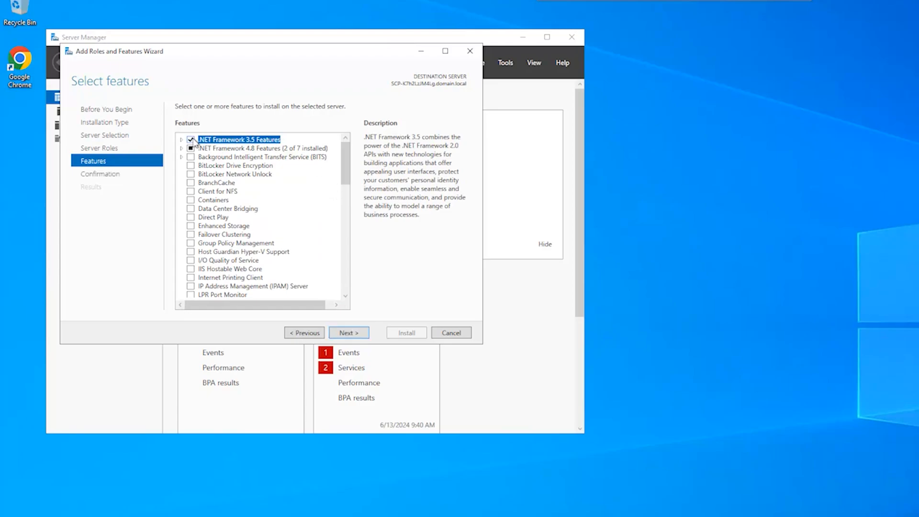
{"action": "left_click", "coordinate": [353, 332]}
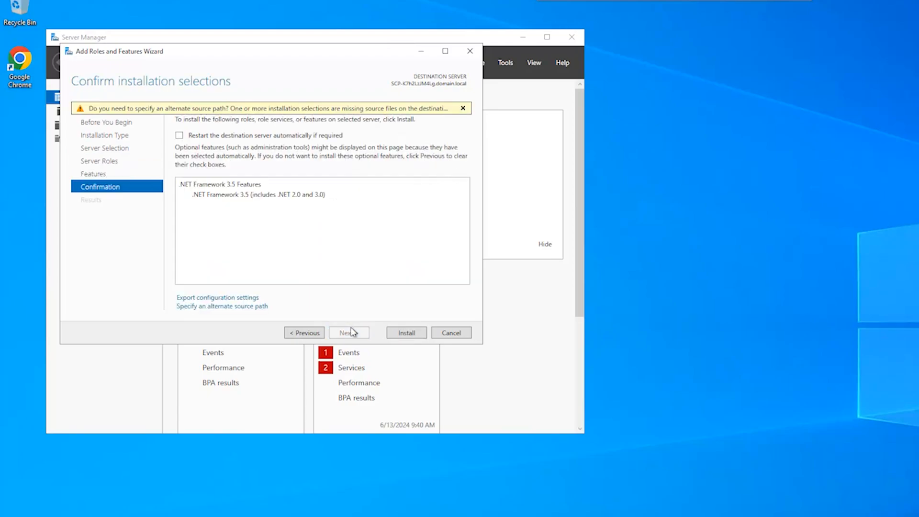
{"action": "left_click", "coordinate": [406, 333]}
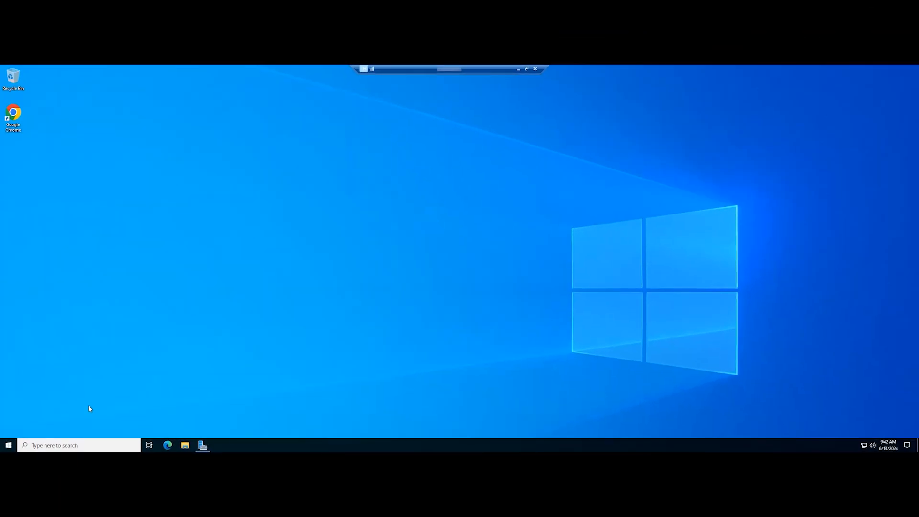
Step: Restart the server
{"action": "left_click", "coordinate": [8, 445]}
{"action": "left_click", "coordinate": [8, 429]}
{"action": "left_click", "coordinate": [26, 413]}
{"action": "left_click", "coordinate": [102, 406]}
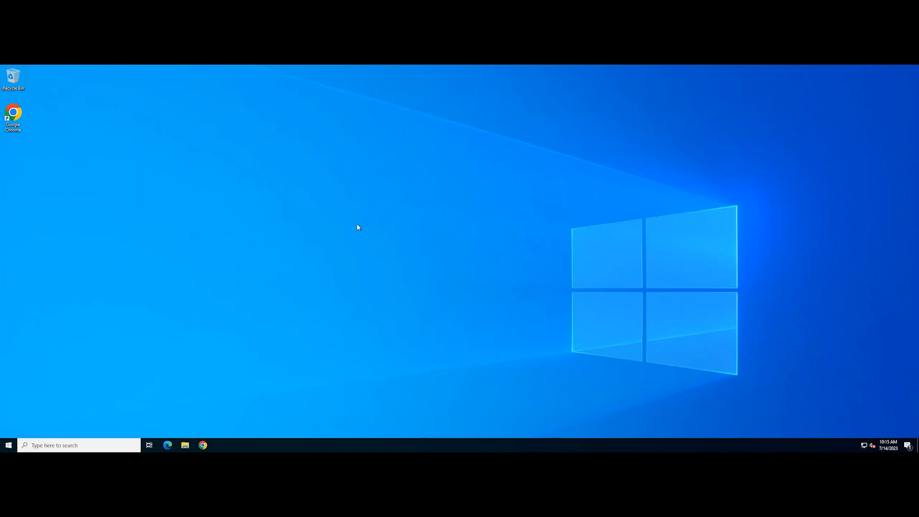
Step: Open an administrator Command Prompt and run sfc /scannow to scan the system files
{"action": "key", "text": "super+r"}
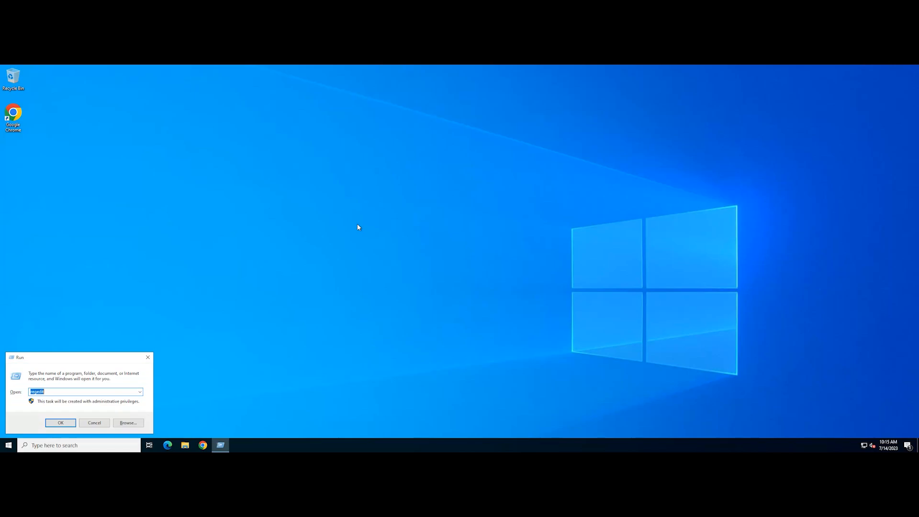
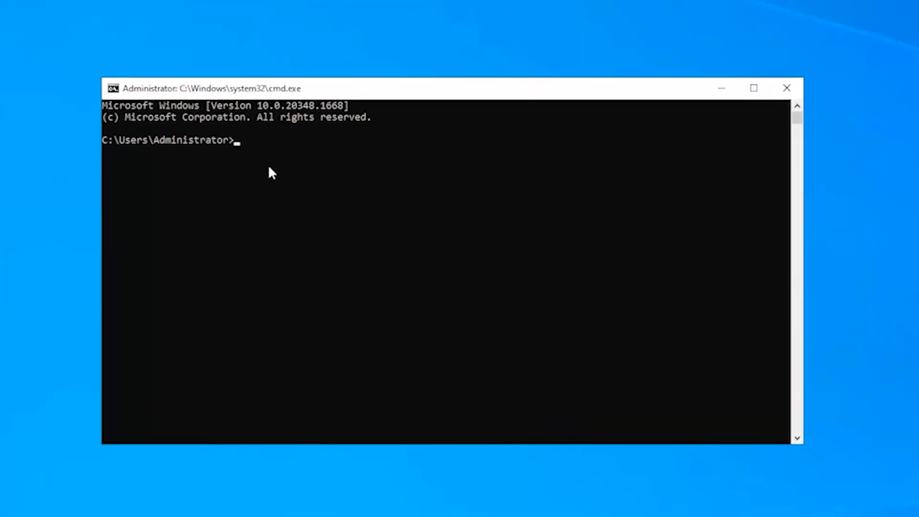
{"action": "type", "text": "sfc/scannow"}
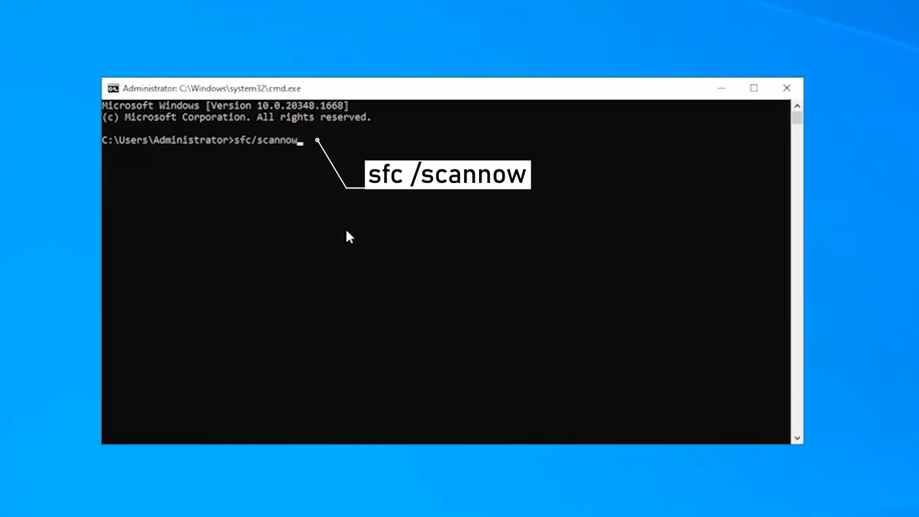
{"action": "key", "text": "Return"}
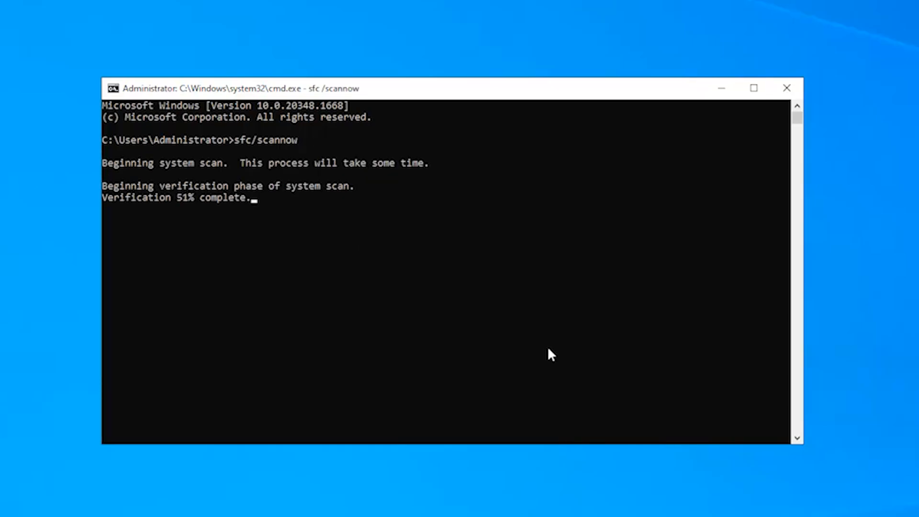
{"action": "left_click", "coordinate": [678, 302]}
{"action": "key", "text": "Escape"}
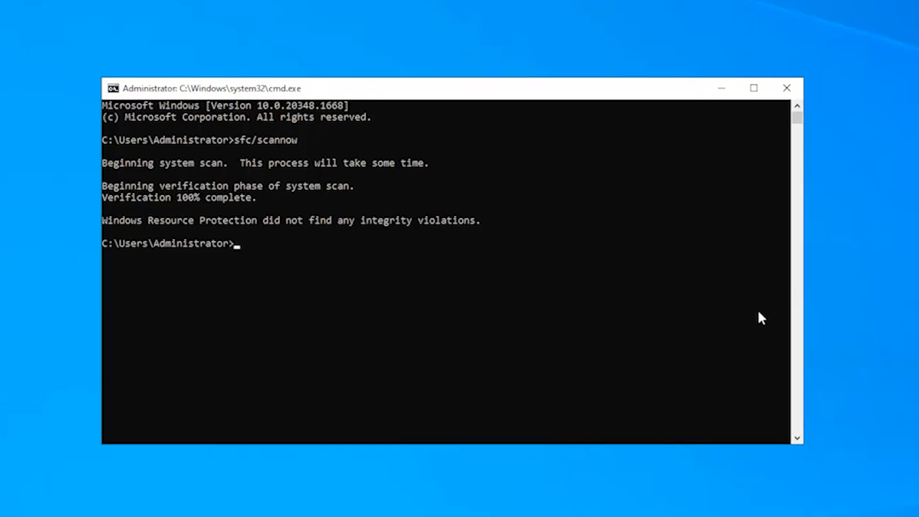